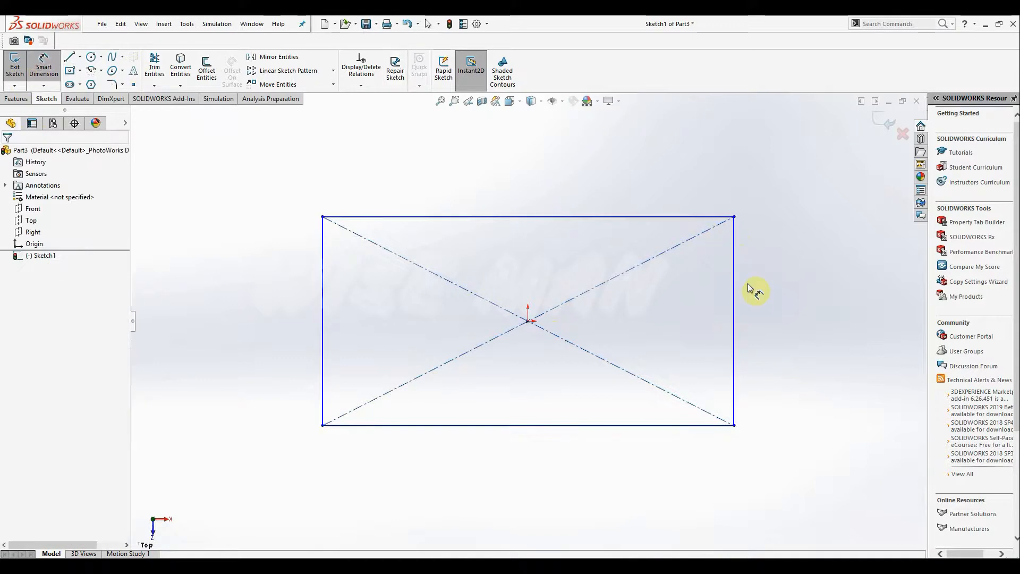
Step: Dimension the center rectangle 80 mm on its vertical side and 160 mm on its horizontal side
left_click(734, 284)
left_click(808, 289)
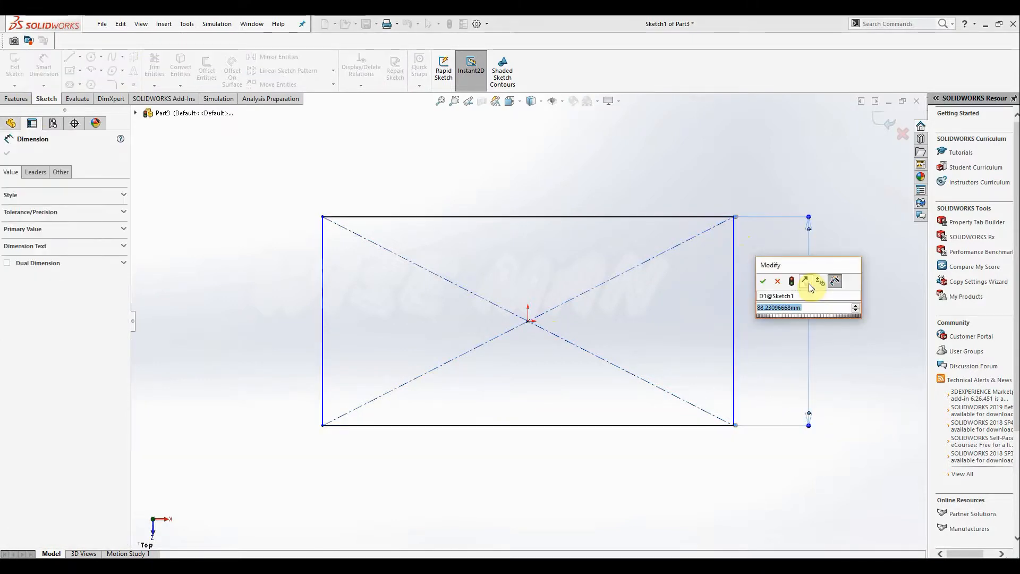
key("Return")
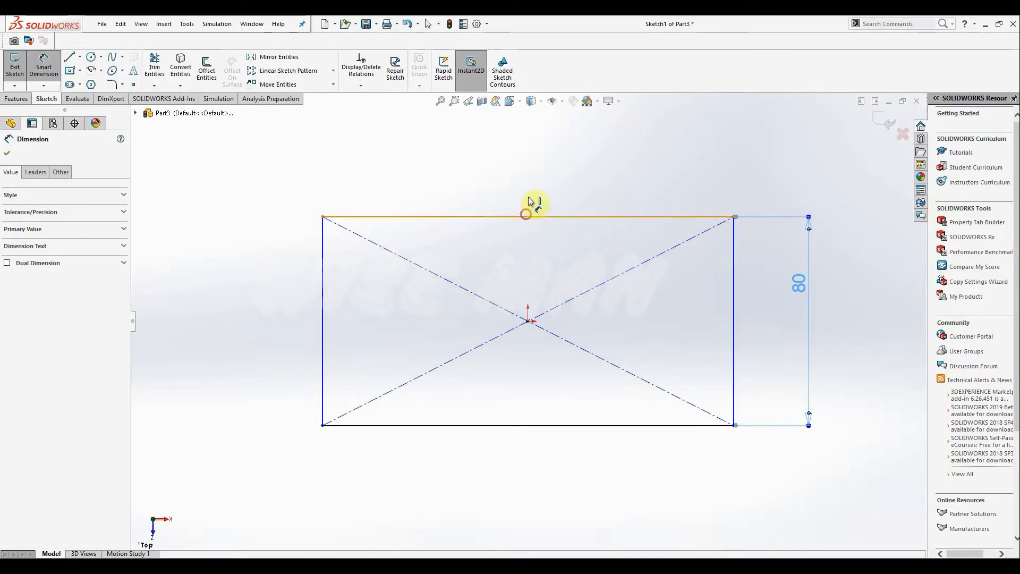
left_click(525, 217)
left_click(527, 167)
type("160")
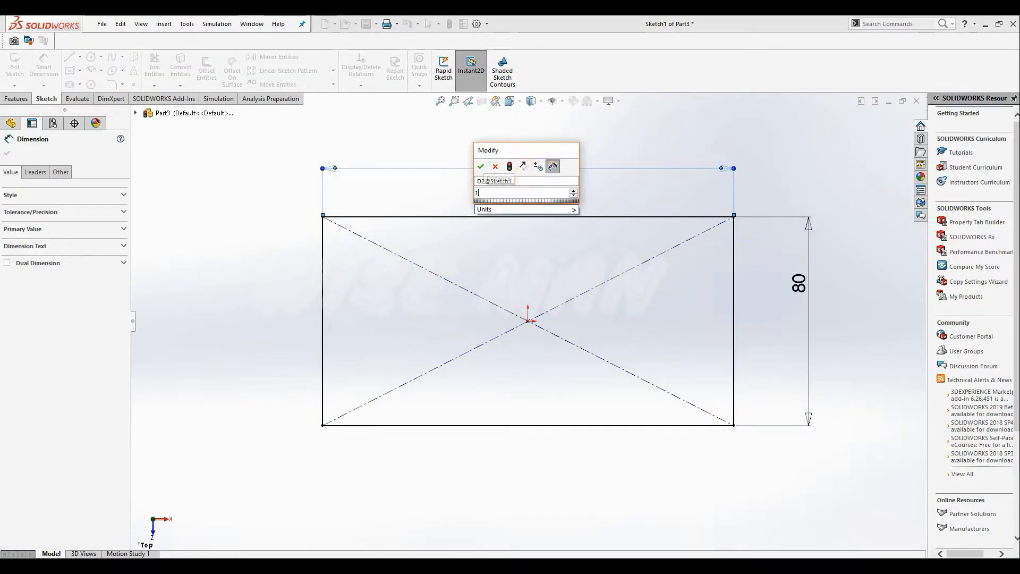
key("Return")
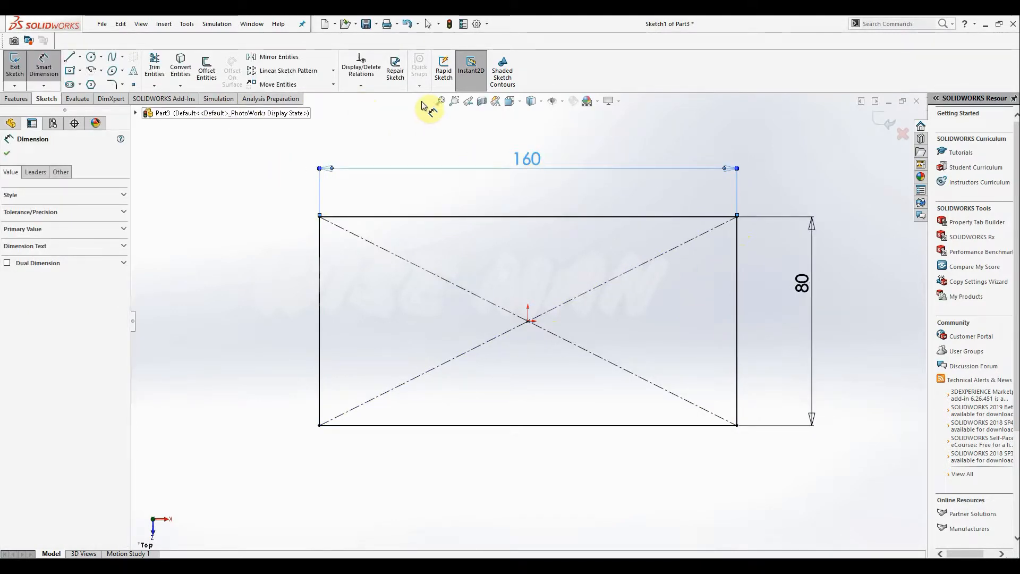
key("Escape")
left_click(438, 101)
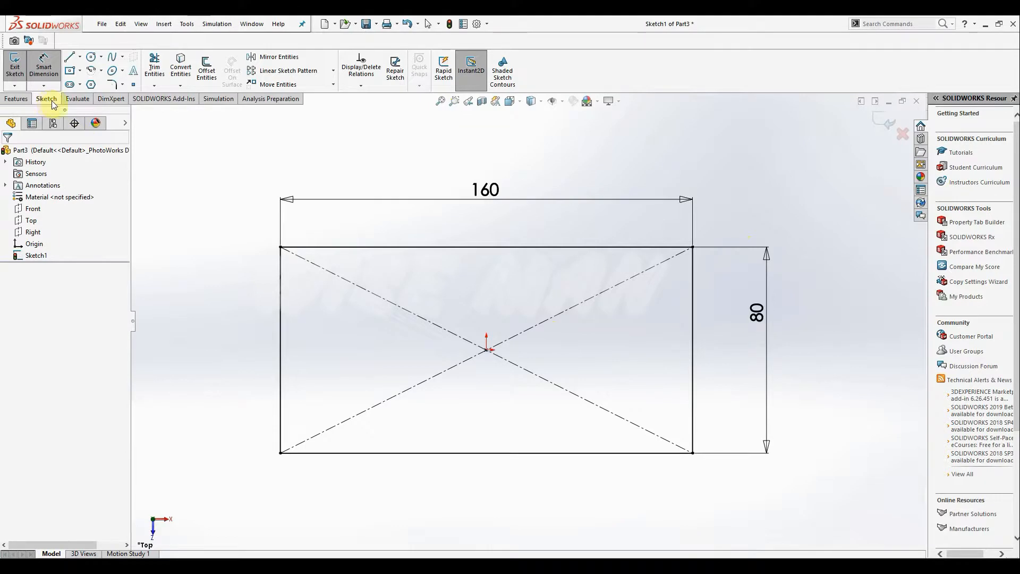
Step: Start a blind boss extrusion of the rectangle sketch with a depth of 50 mm
left_click(24, 99)
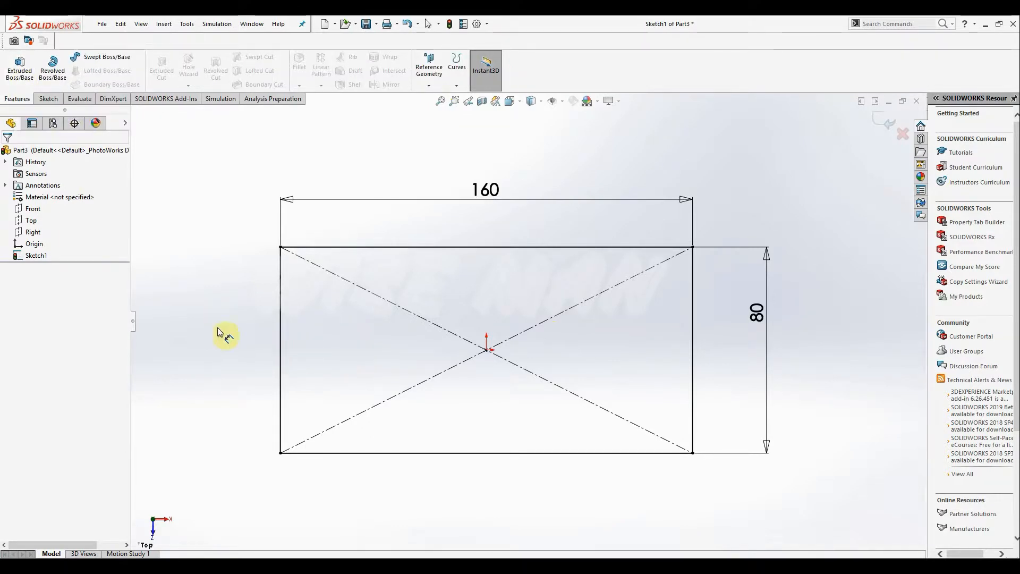
left_click(20, 68)
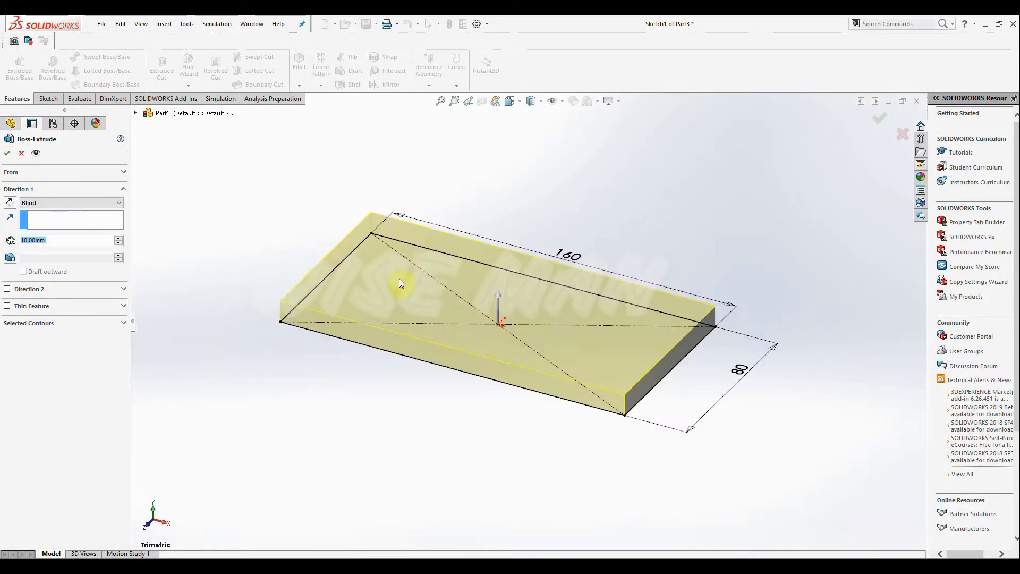
type("50")
key("Return")
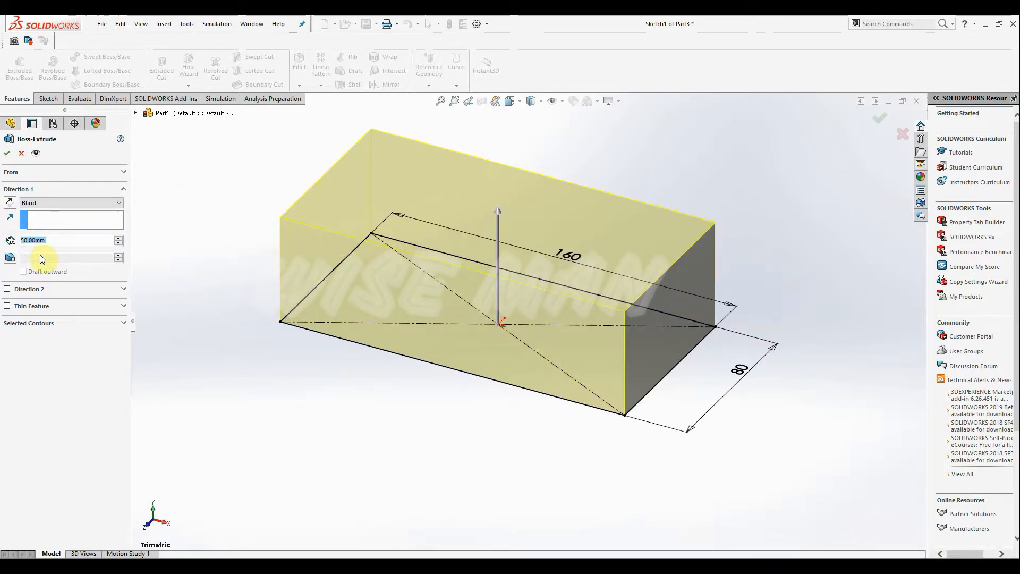
Step: Turn on draft for the extrusion and lower the draft angle to 20 degrees
left_click(10, 258)
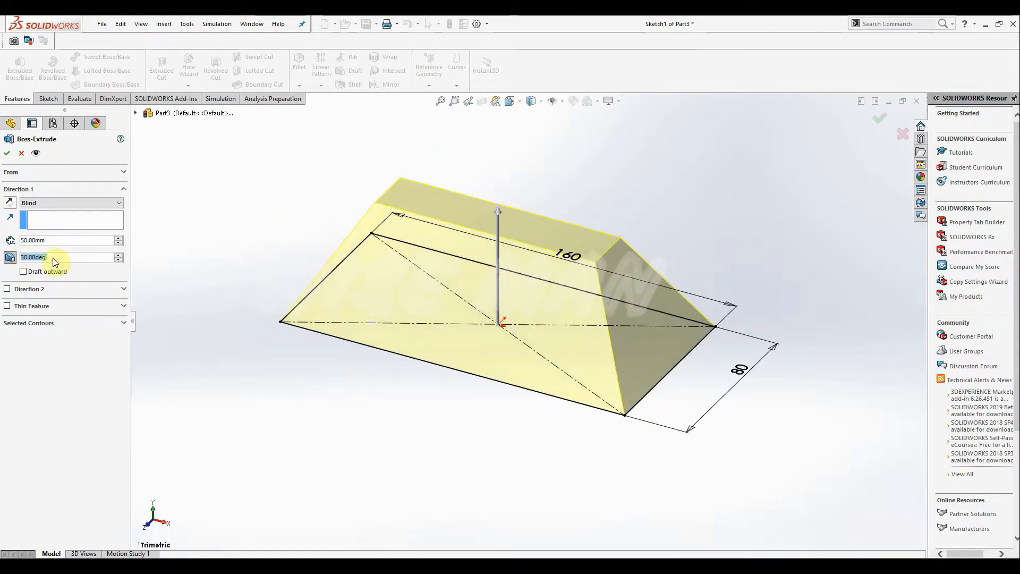
left_click(119, 259)
left_click(119, 259)
left_click(119, 260)
left_click(119, 259)
left_click(119, 259)
left_click(119, 259)
left_click(119, 259)
left_click(119, 259)
left_click(119, 259)
left_click(119, 259)
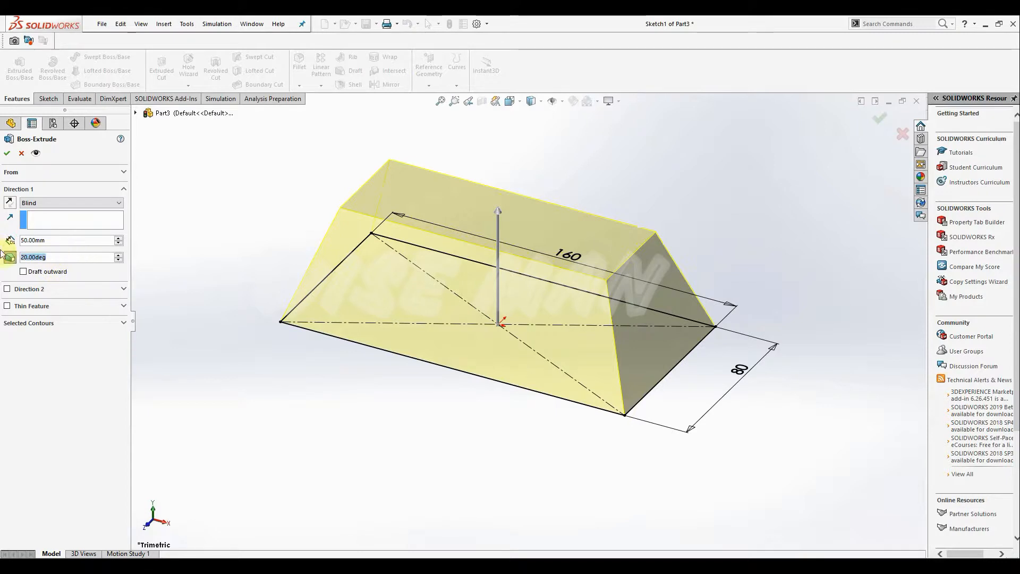
Step: Set the extrusion's draft angle to 30 degrees and create the tapered body
type("30")
key("Return")
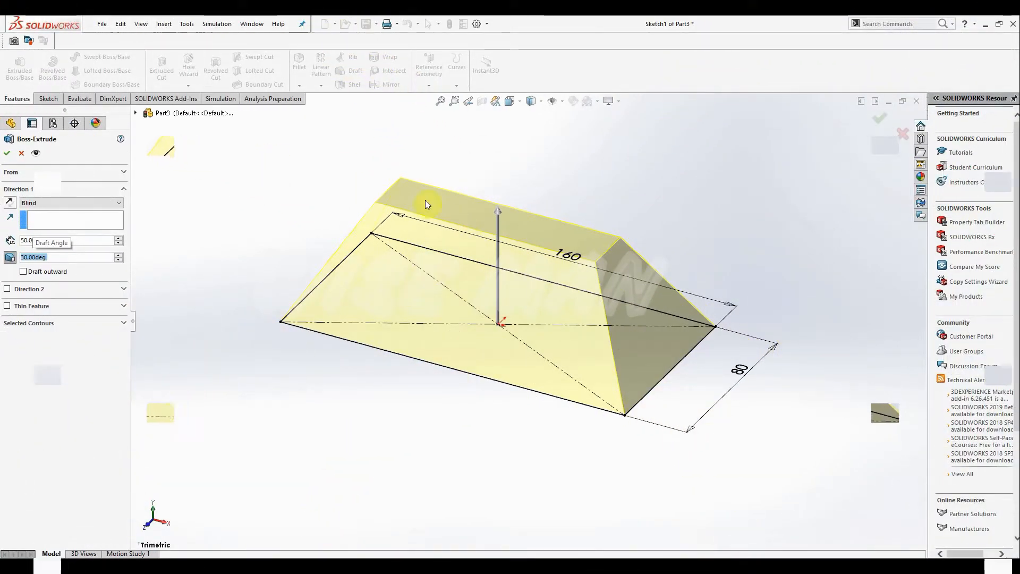
left_click(7, 153)
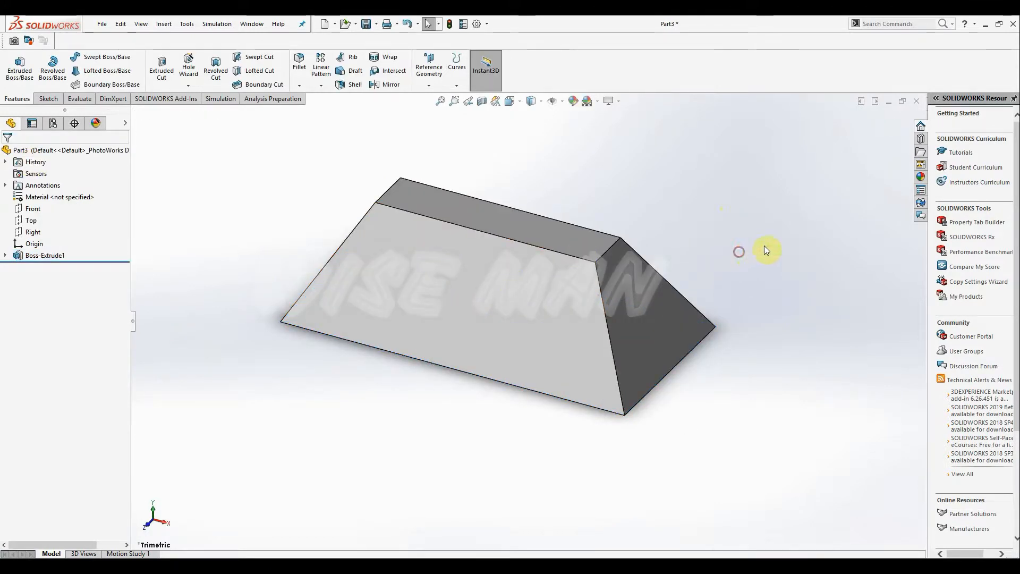
Step: Inspect the tapered body and its base sketch, and undo the drafted extrusion
middle_click_drag(756, 245, 801, 240)
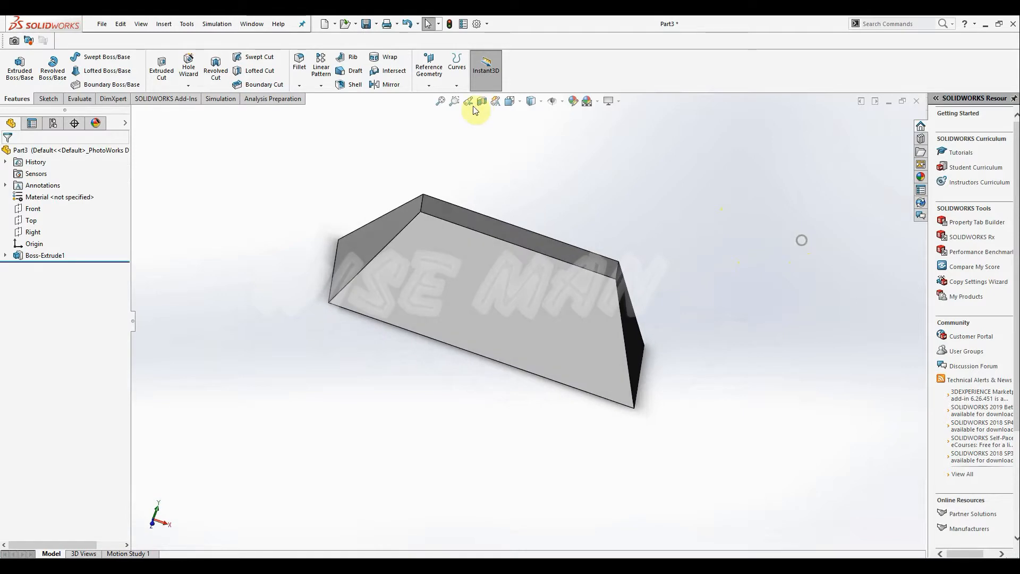
left_click(440, 101)
key("ctrl+7")
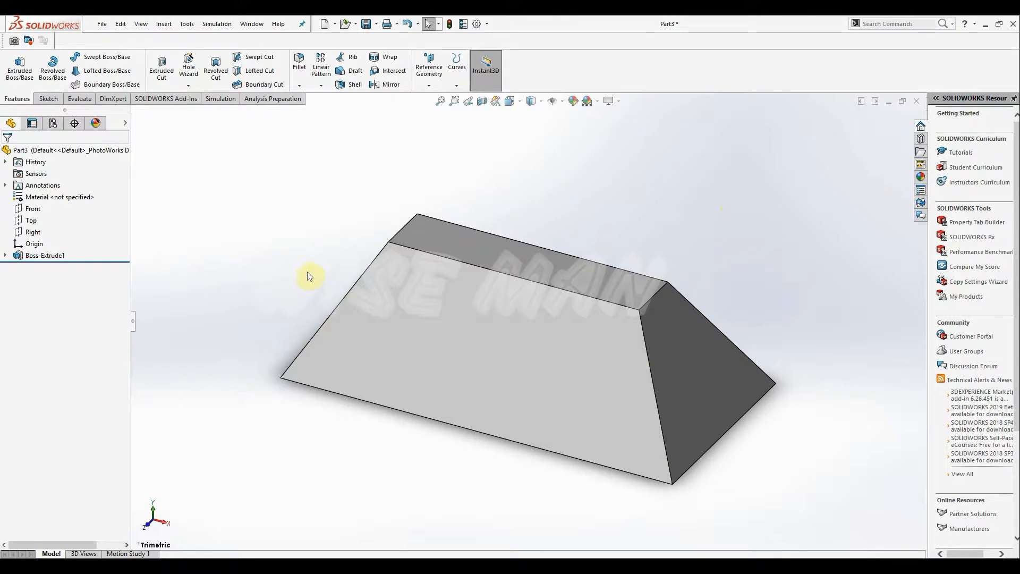
left_click(7, 255)
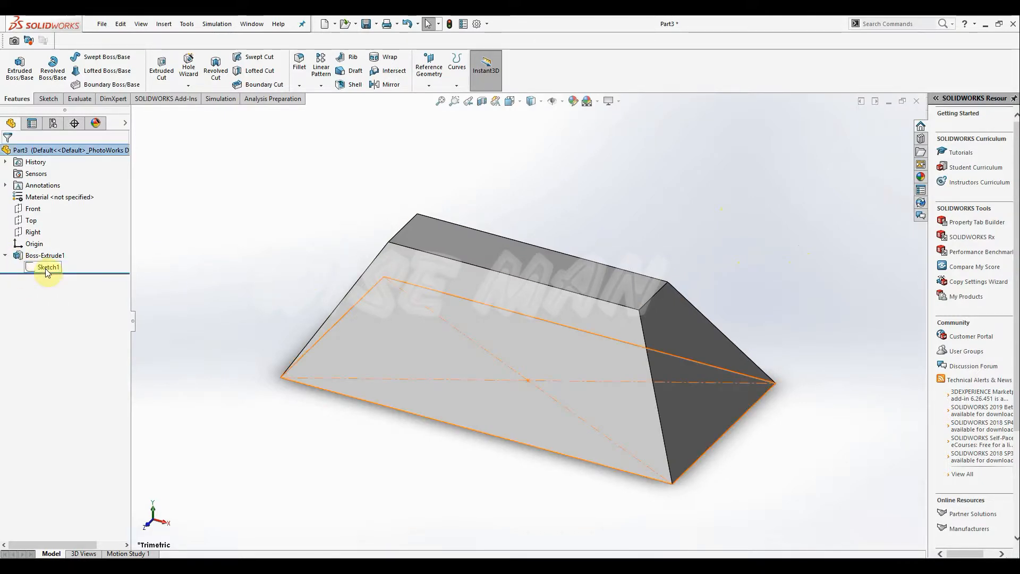
left_click(48, 267)
left_click(235, 229)
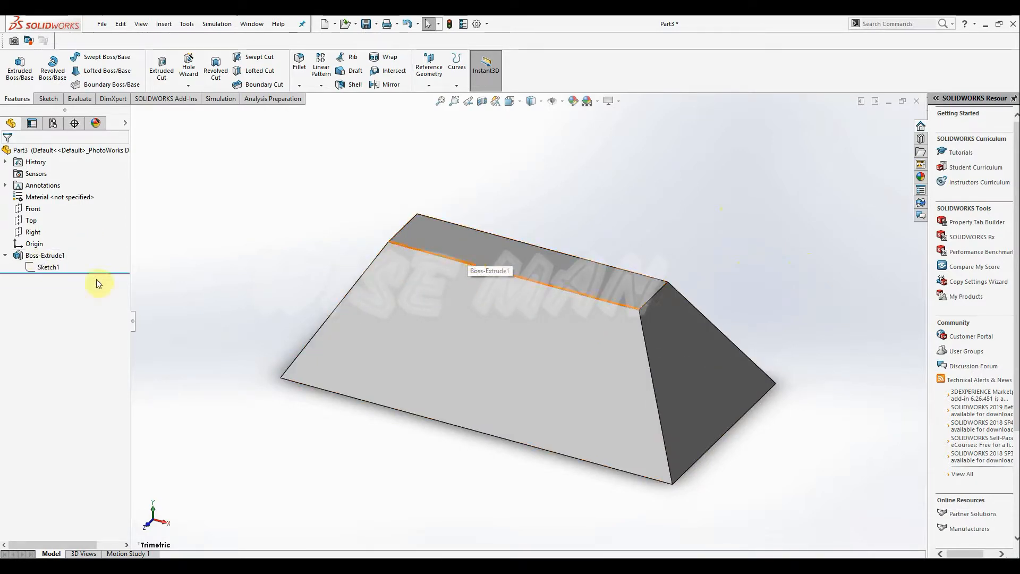
key("ctrl+z")
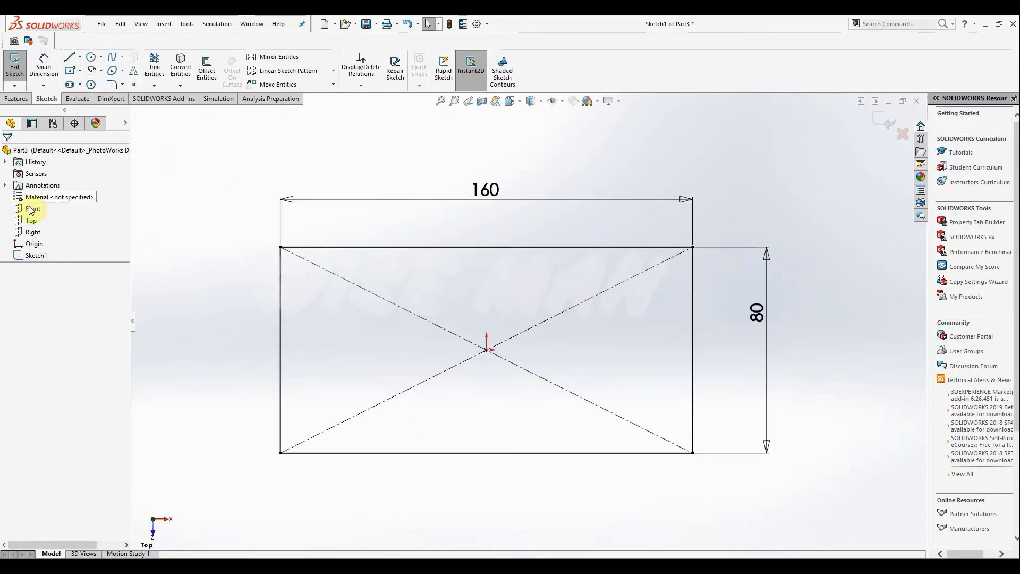
Step: Extrude the rectangle sketch to a blind depth of 50 mm without draft
left_click(16, 98)
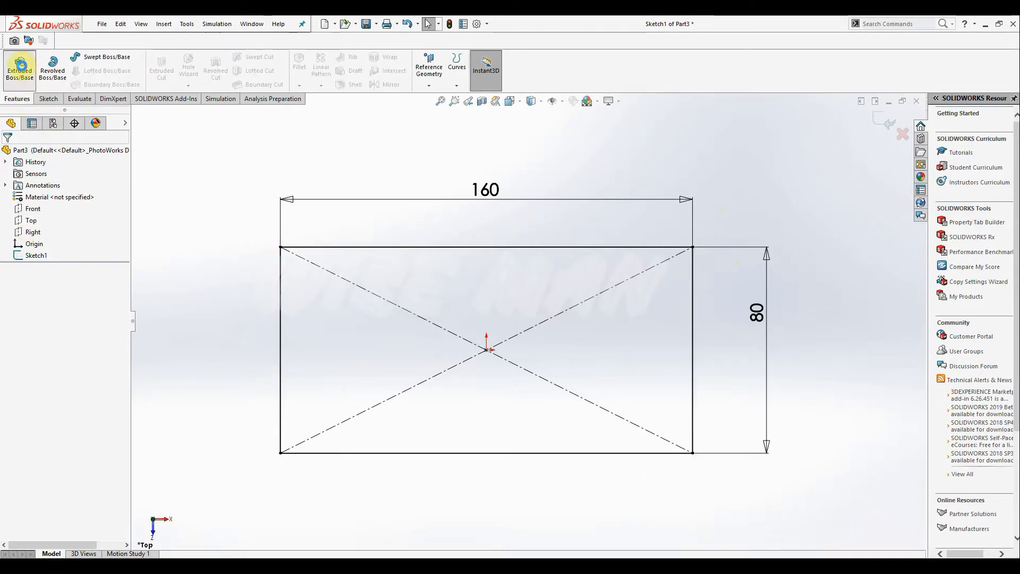
left_click(20, 66)
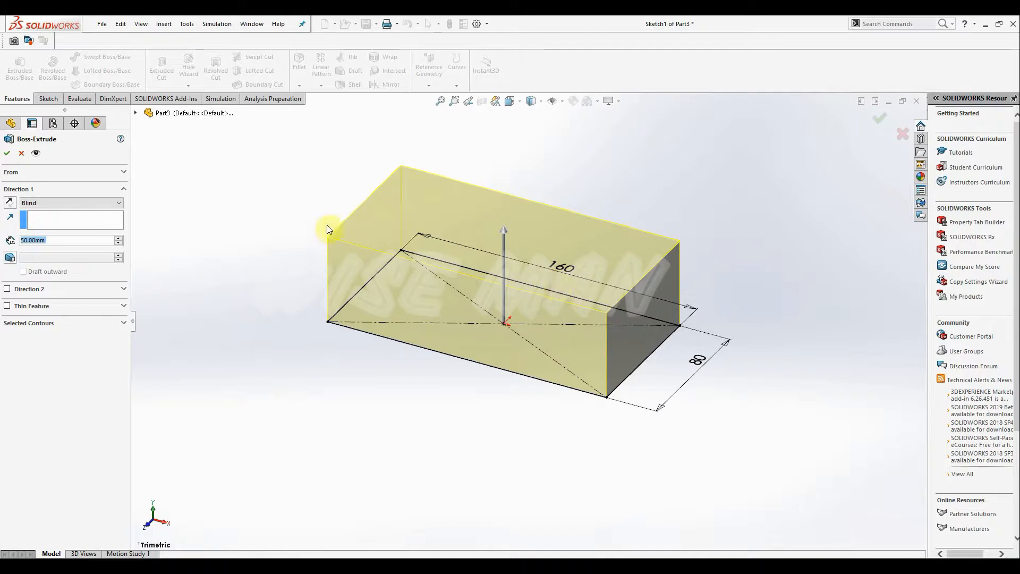
left_click(7, 153)
left_click(696, 202)
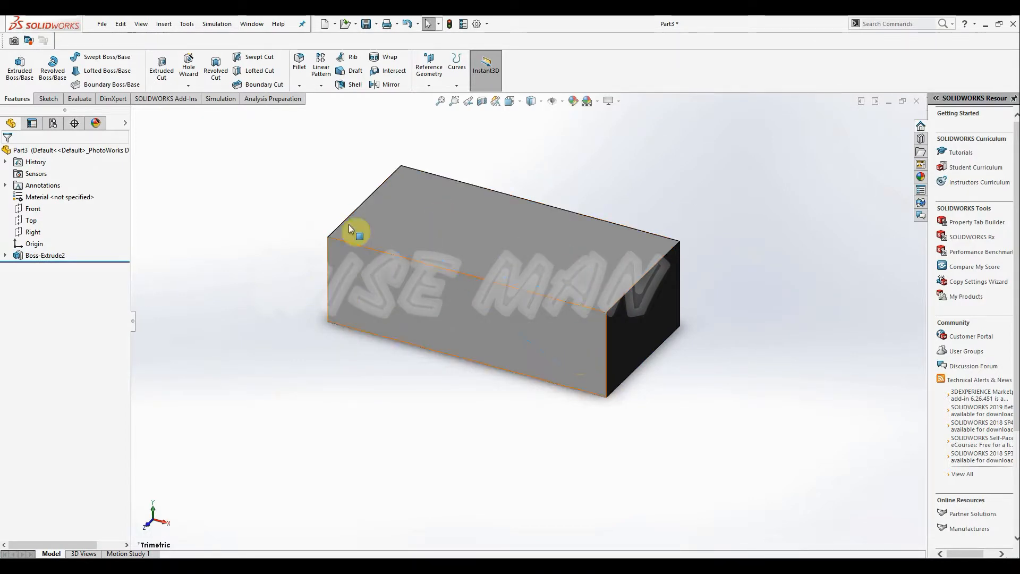
Step: Draft the block's four side faces by 30 degrees, using the top face as the neutral plane
left_click(348, 71)
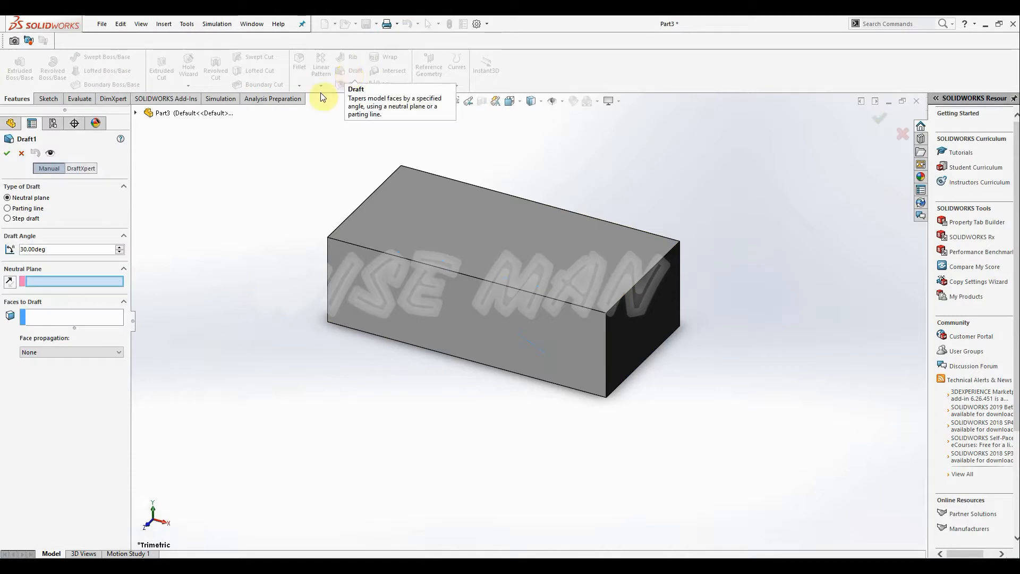
left_click(38, 249)
left_click(52, 283)
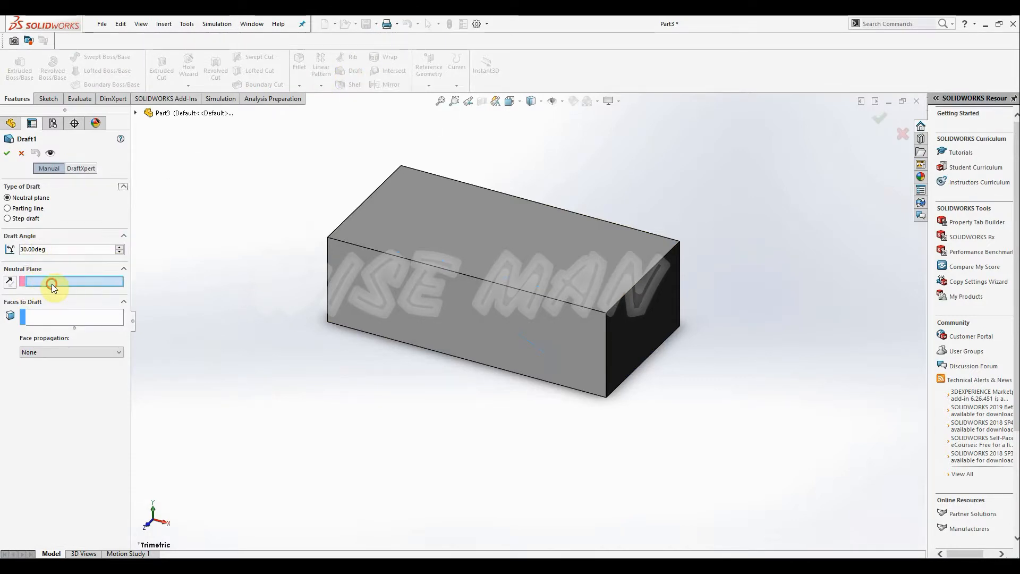
left_click(550, 245)
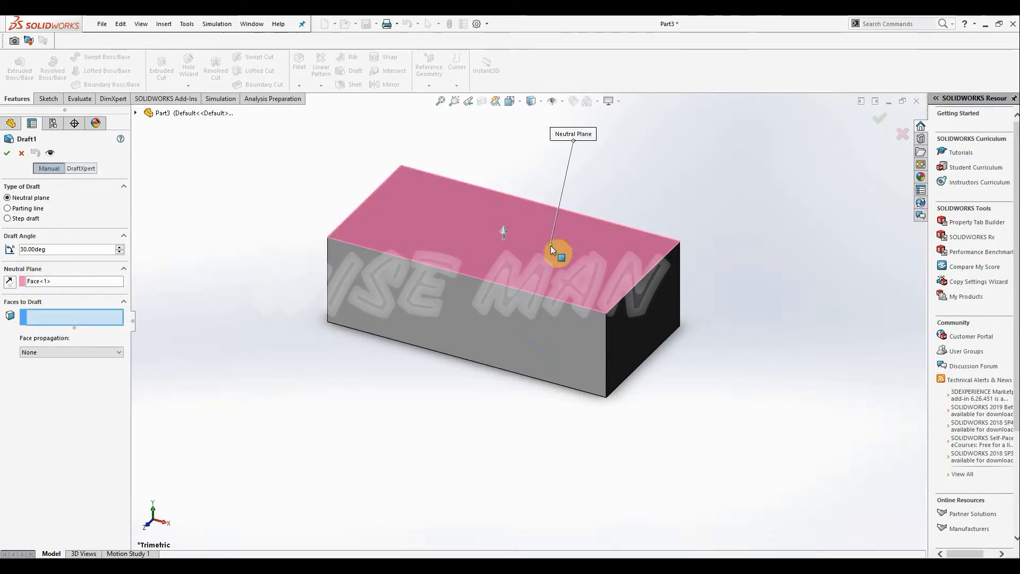
left_click(492, 311)
left_click(648, 326)
middle_click_drag(794, 265, 717, 308)
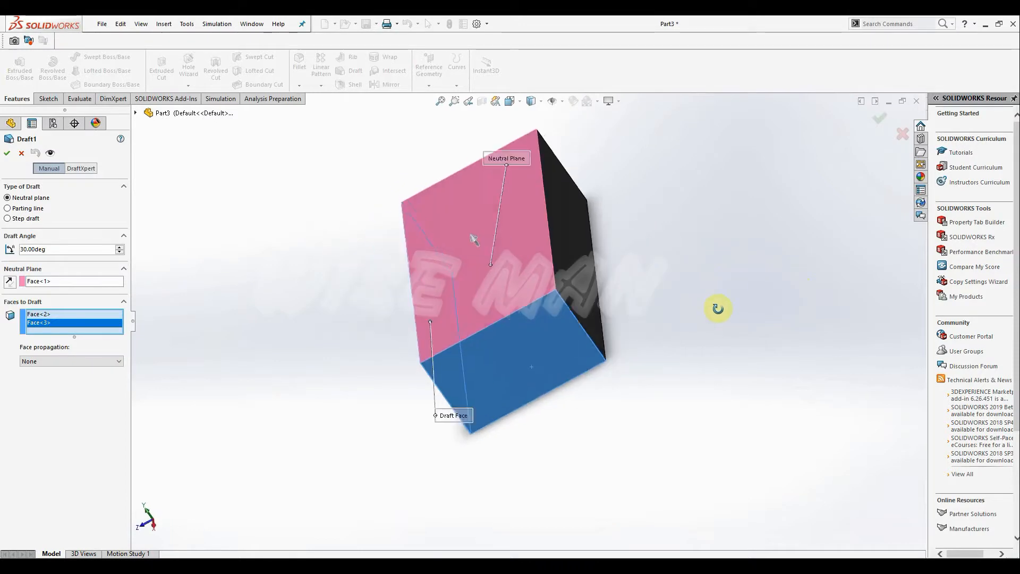
left_click(579, 280)
middle_click_drag(774, 205, 742, 357)
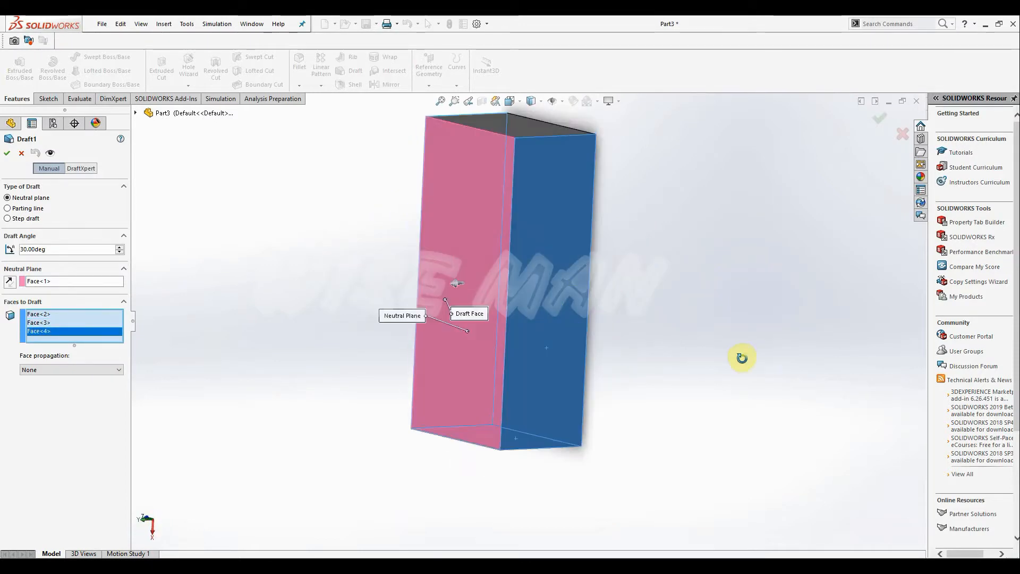
left_click(531, 131)
middle_click_drag(728, 222, 398, 243)
left_click(7, 153)
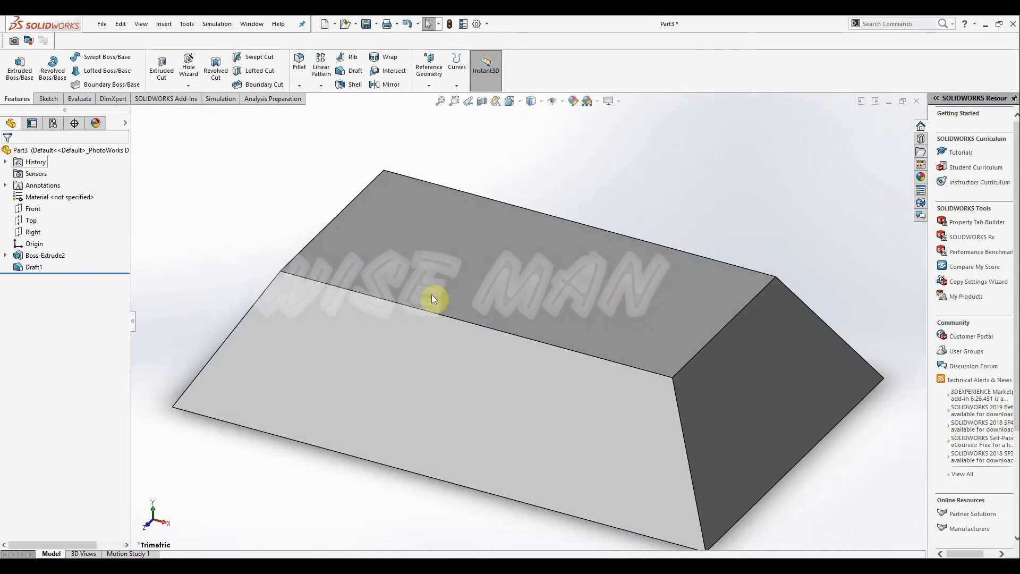
Step: Undo the draft on the block's side faces
left_click(440, 101)
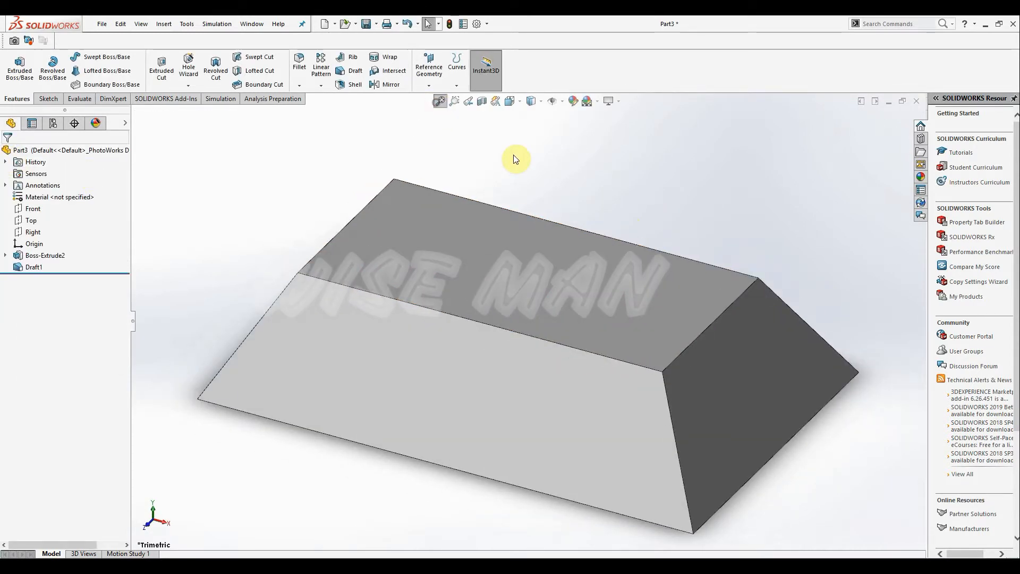
scroll(531, 286, "up", 3)
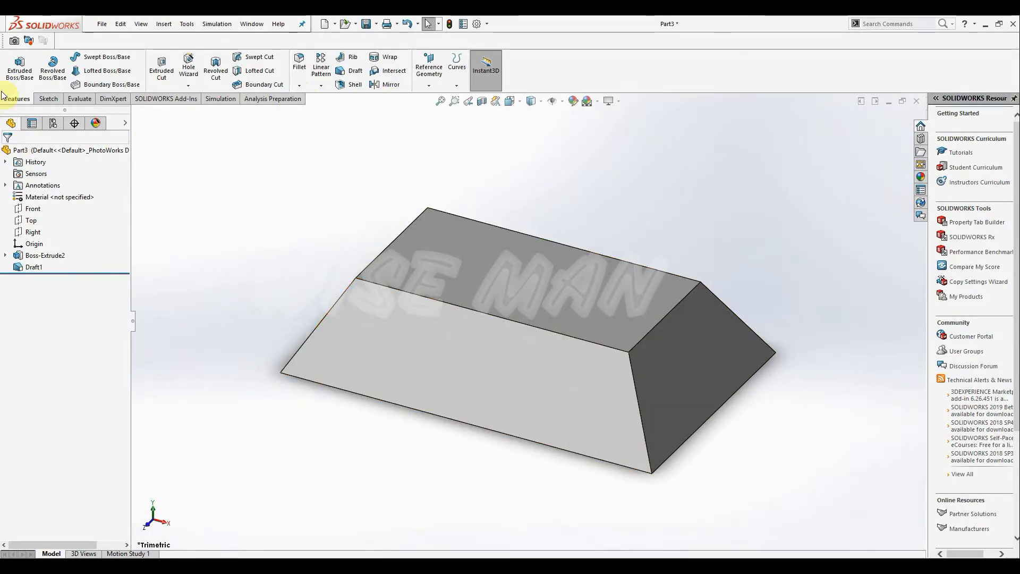
key("ctrl+z")
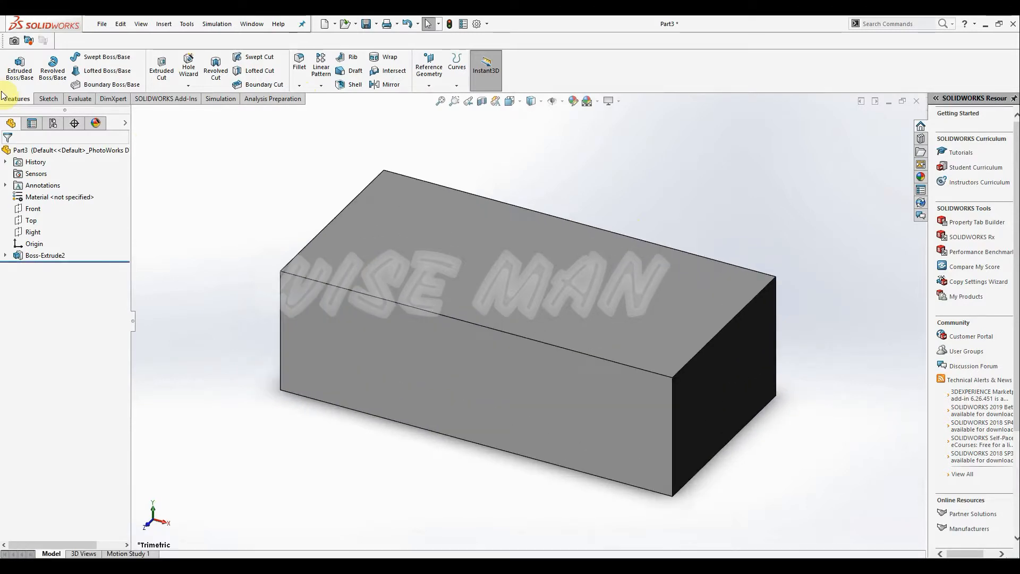
Step: Draft the block's four side faces by 30 degrees from the top face as neutral plane, with the draft direction reversed
left_click(351, 73)
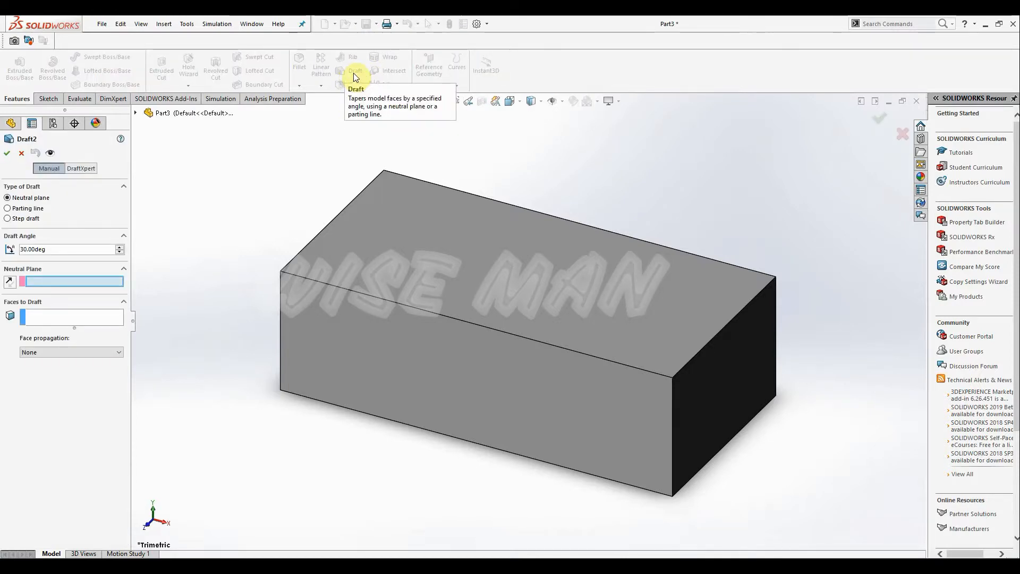
left_click(587, 290)
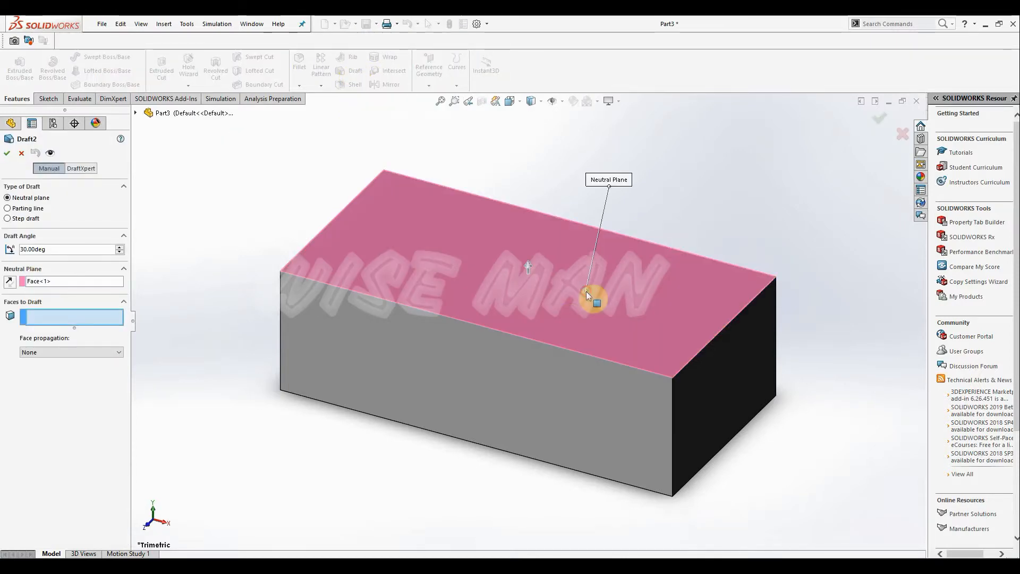
left_click(457, 412)
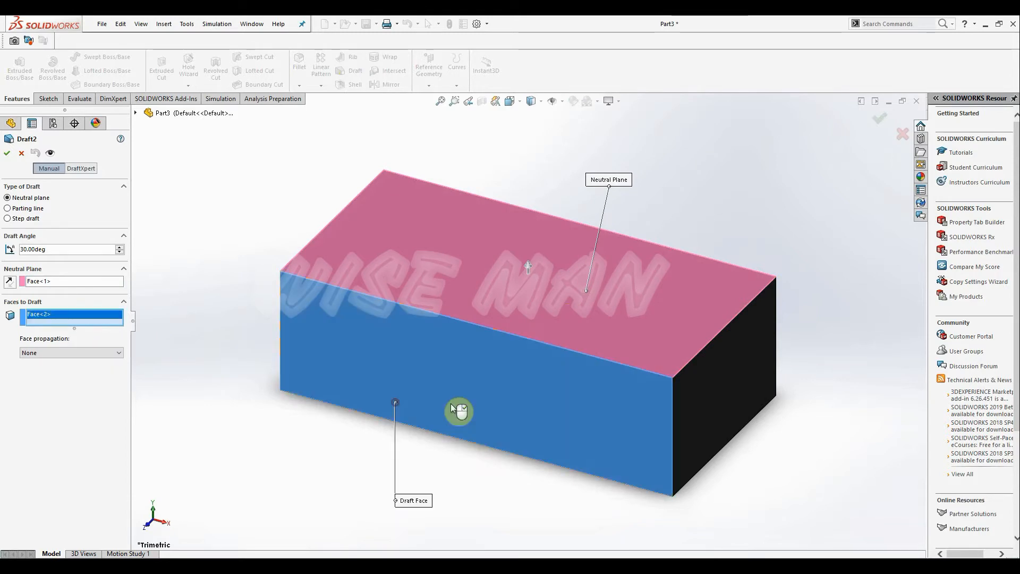
left_click(696, 410)
middle_click_drag(868, 336, 581, 349)
left_click(490, 360)
middle_click_drag(490, 359, 690, 387)
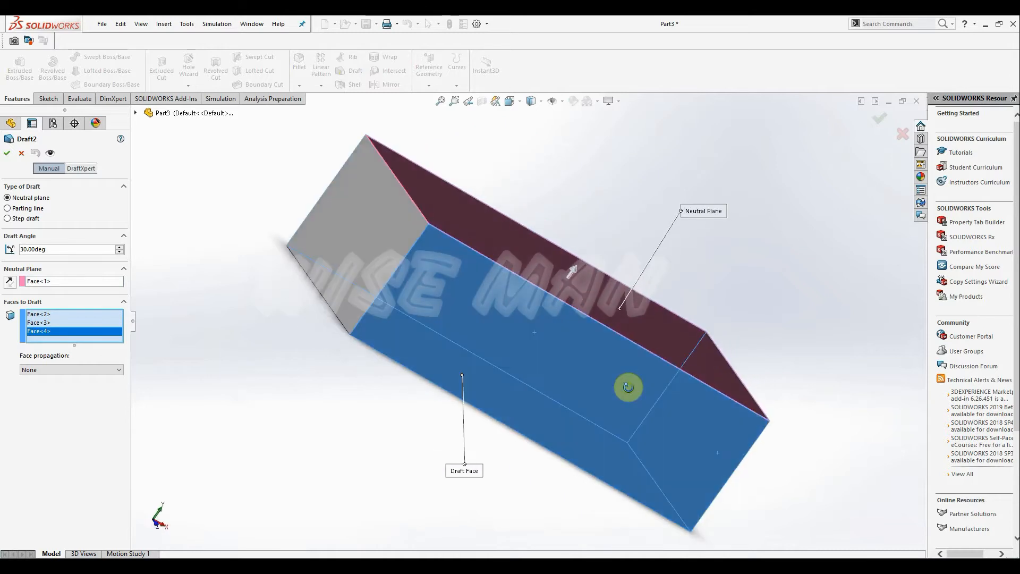
left_click(353, 234)
right_click_drag(765, 218, 804, 215)
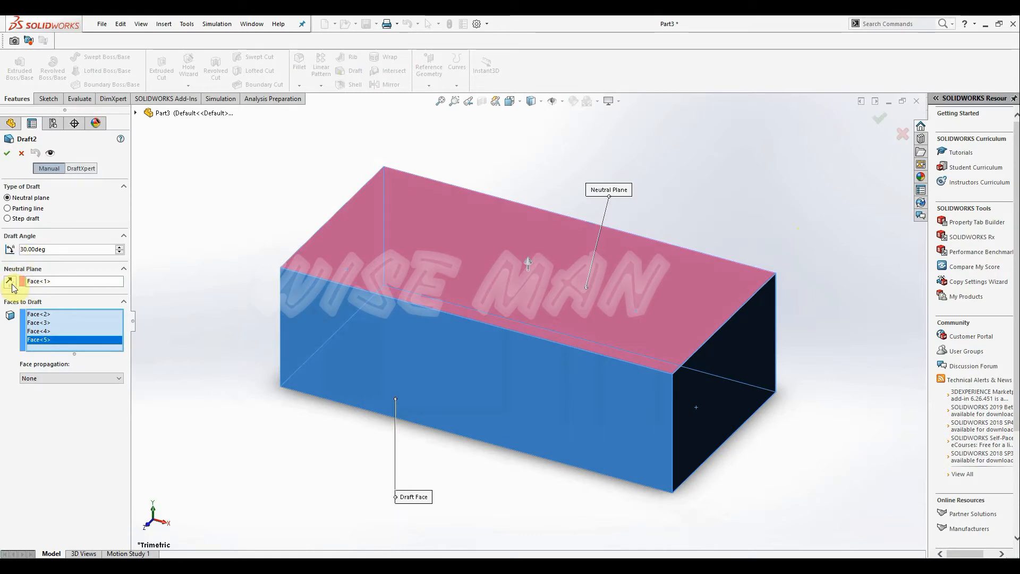
left_click(45, 248)
left_click(8, 155)
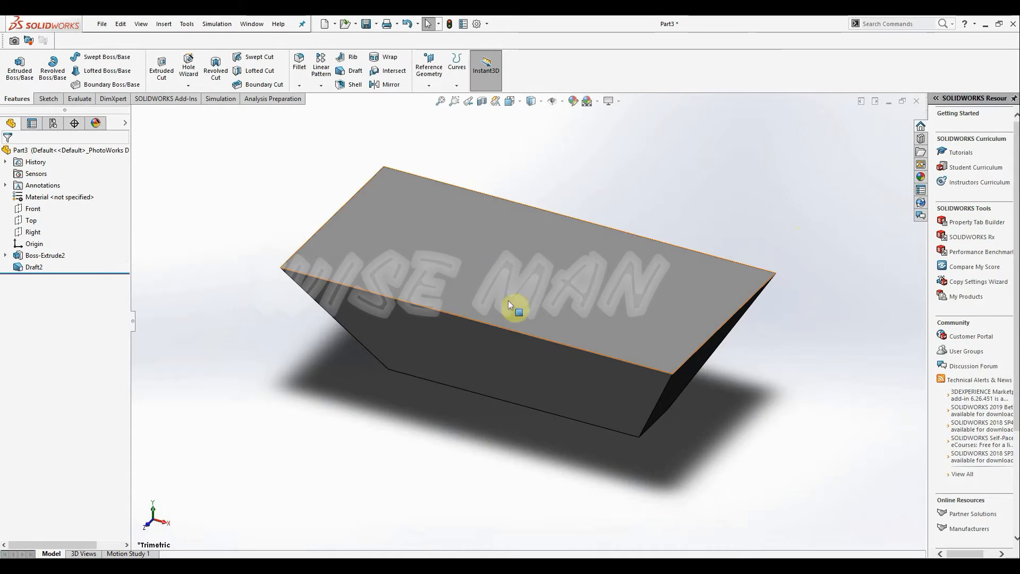
Step: Undo the reversed neutral plane draft and the block's extrusion, returning to editing the rectangle sketch
right_click_drag(718, 177, 755, 155)
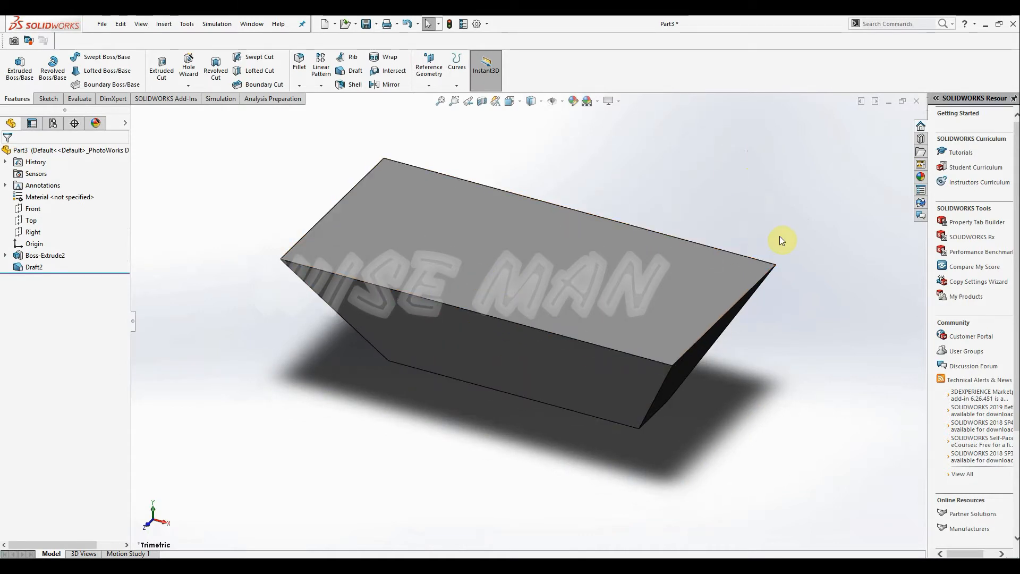
middle_click_drag(765, 200, 754, 178)
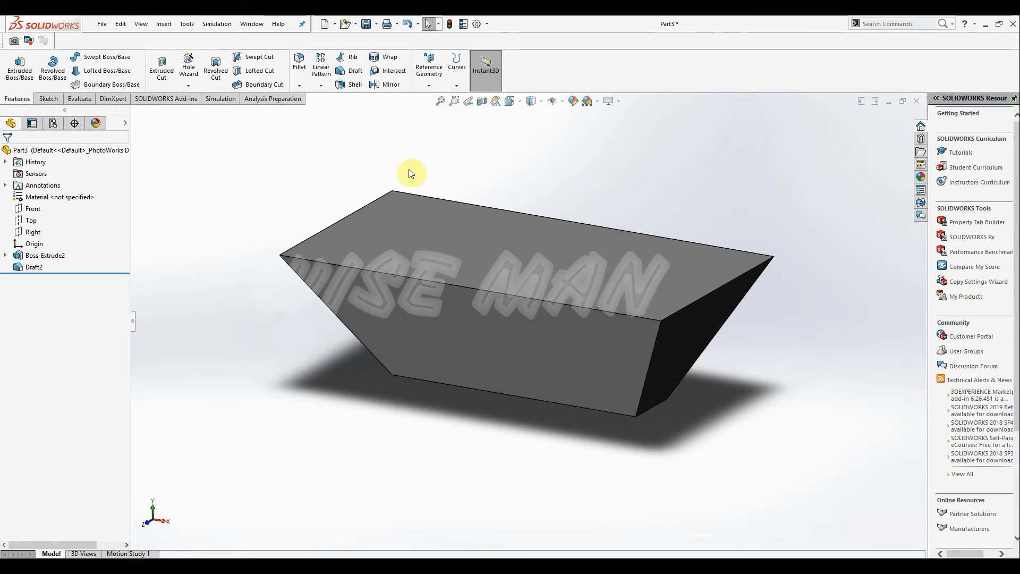
key("ctrl+z")
key("ctrl+z")
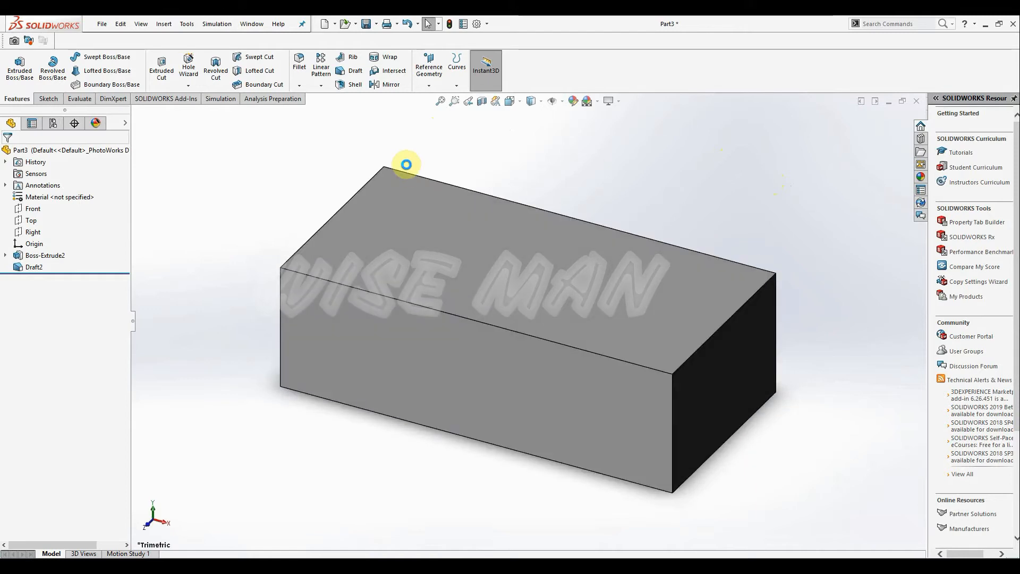
key("ctrl+z")
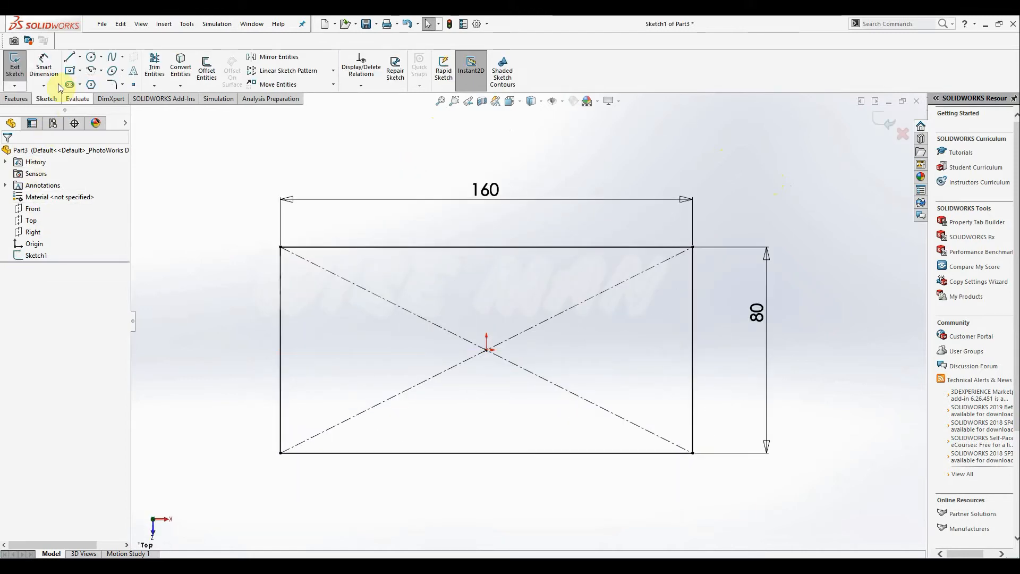
Step: Extrude the 160 x 80 rectangle to a blind depth of 50 mm with a 30 degree outward draft
left_click(27, 99)
left_click(20, 67)
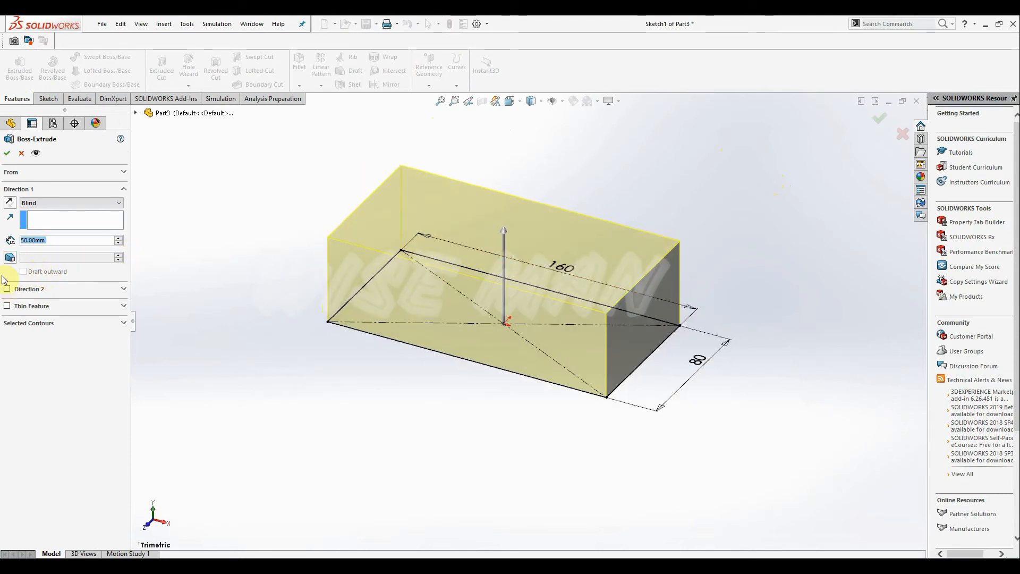
left_click(9, 258)
left_click(22, 272)
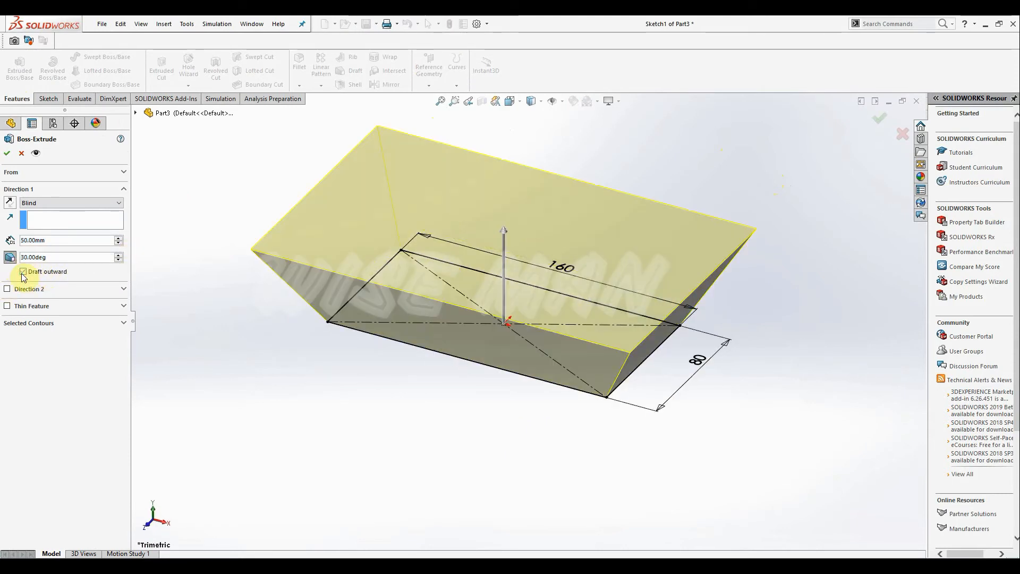
left_click(6, 153)
middle_click_drag(711, 392, 745, 406)
key("ctrl+shift+z")
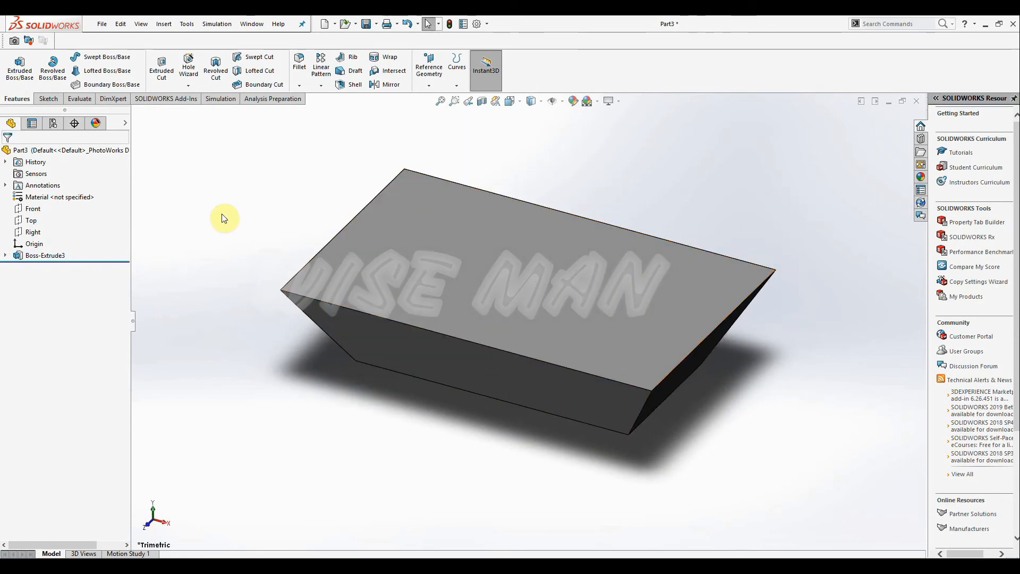